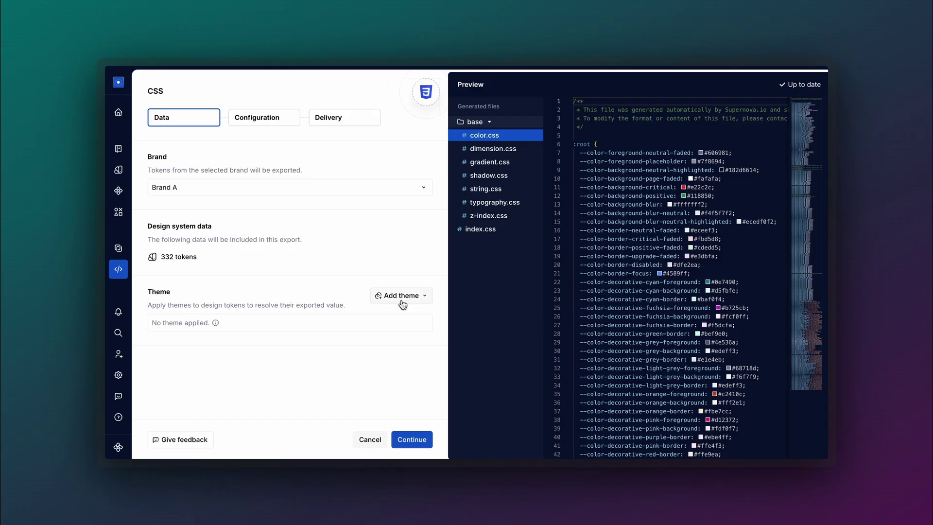
- Apply the Dark theme and camelCase token names, then refresh the file preview
click(400, 295)
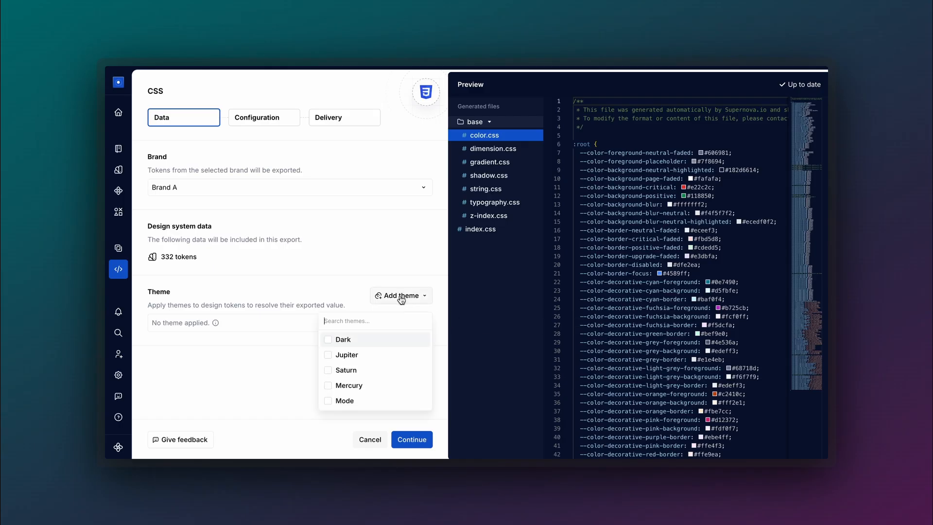
click(385, 340)
click(412, 439)
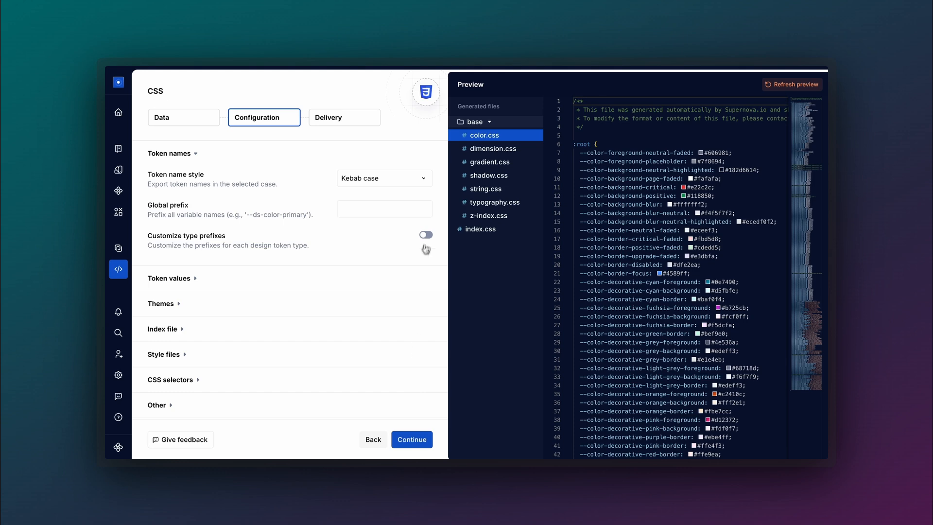
click(422, 179)
click(385, 231)
- Trigger the exporter on source updates and create the CSS pipeline
click(791, 84)
click(219, 209)
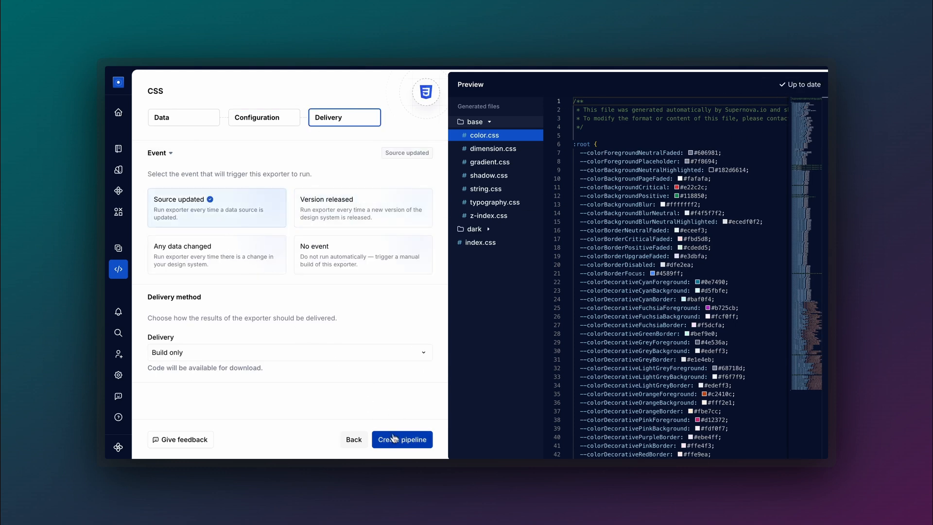
click(402, 439)
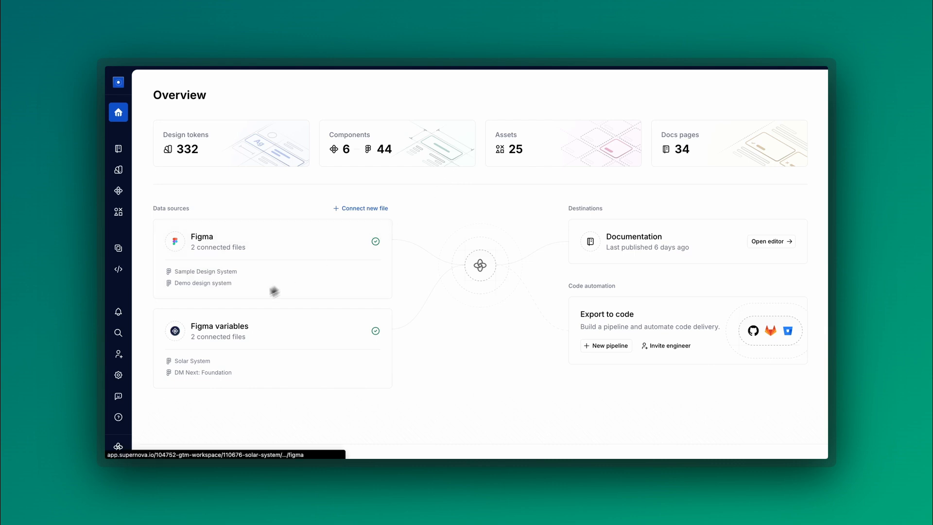
- Start a new Code automation pipeline using the Style Dictionary design-token exporter
click(120, 279)
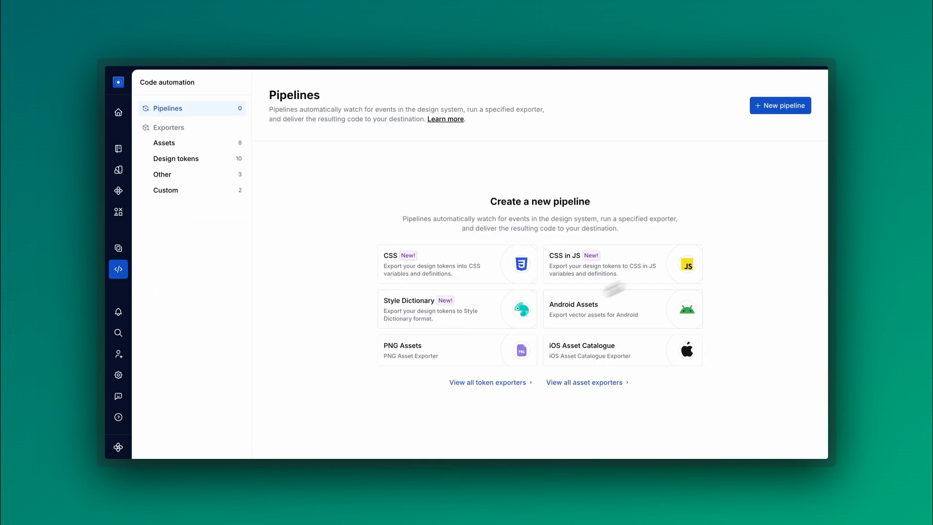
click(781, 106)
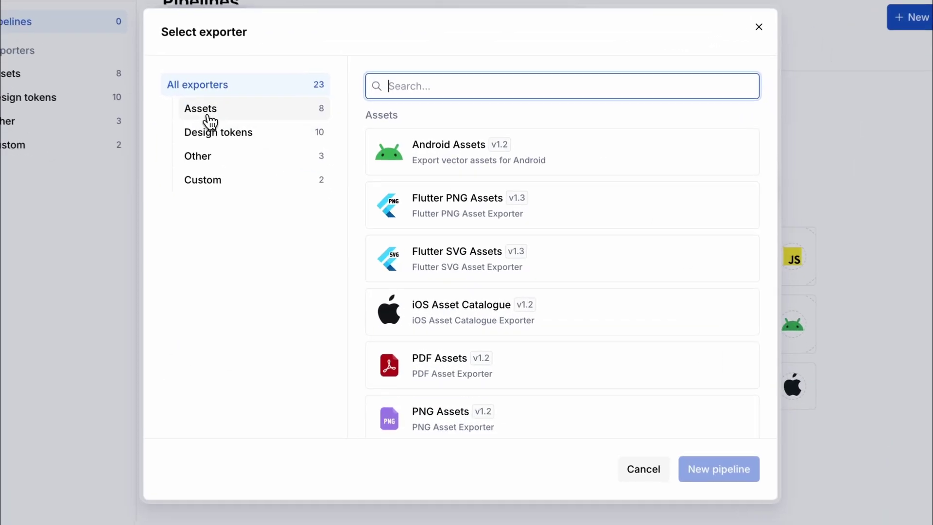
click(201, 108)
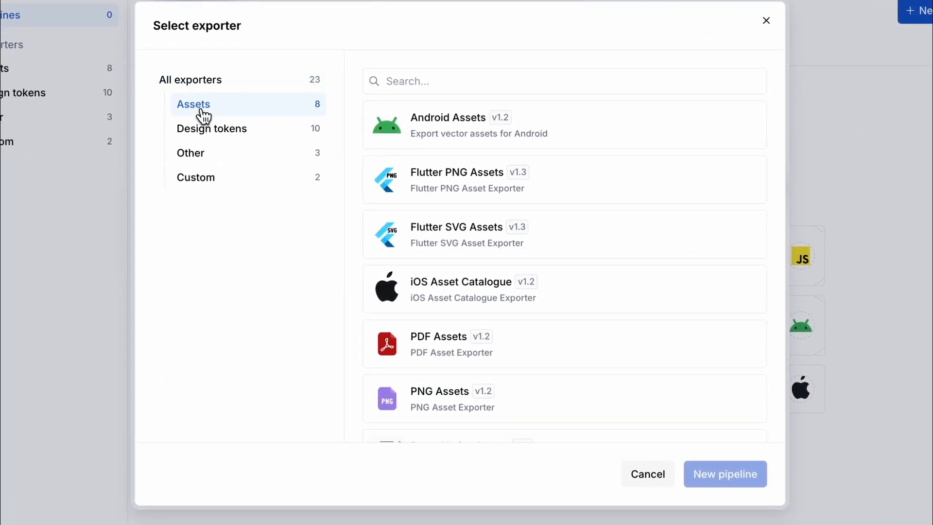
click(232, 139)
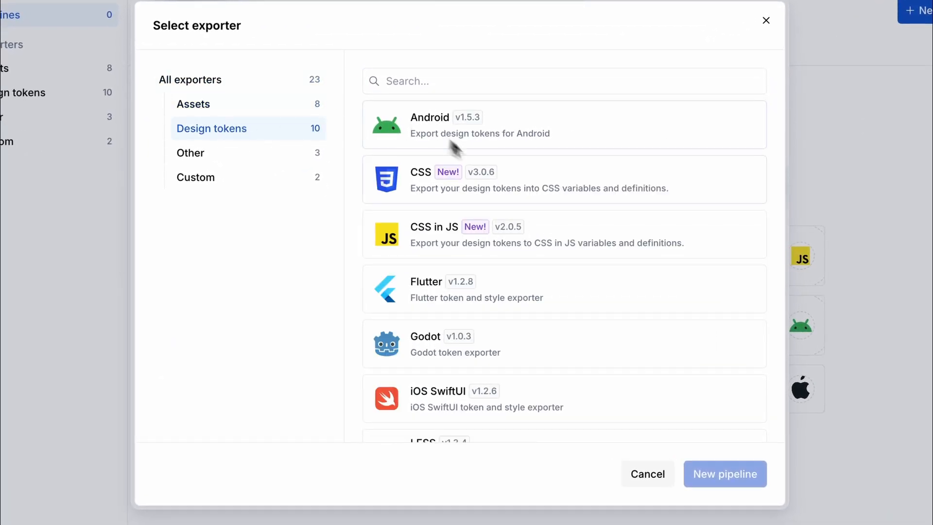
scroll(528, 274, down, 3)
scroll(528, 273, down, 2)
scroll(528, 282, down, 3)
scroll(528, 283, down, 1)
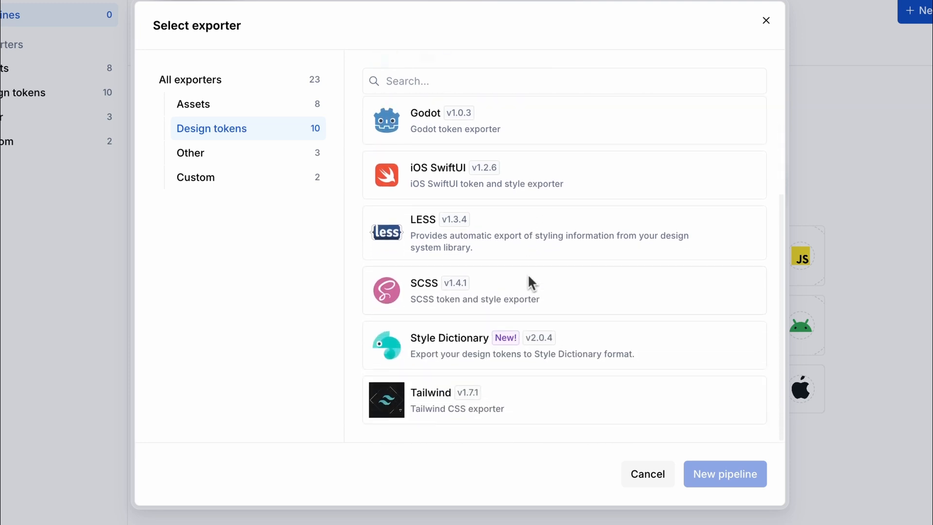
click(596, 357)
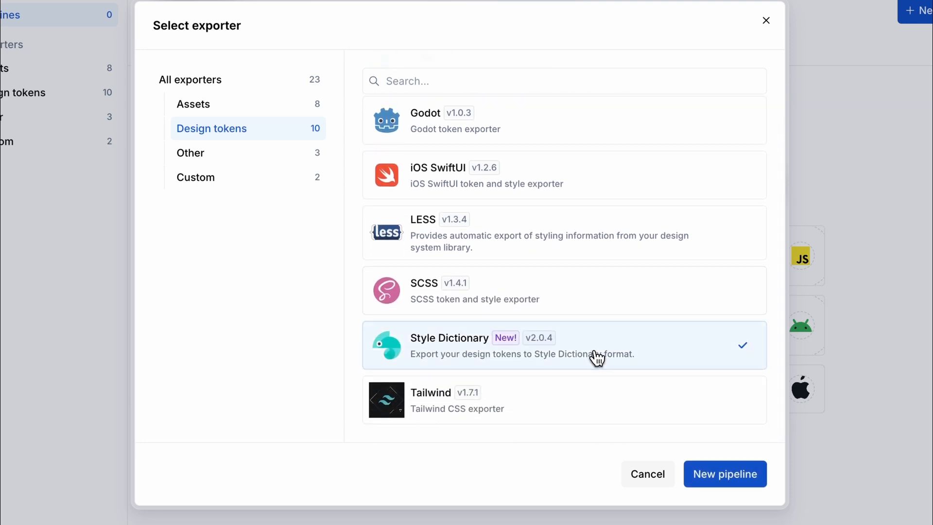
- Confirm the Style Dictionary pipeline and export tokens from Brand B
click(727, 482)
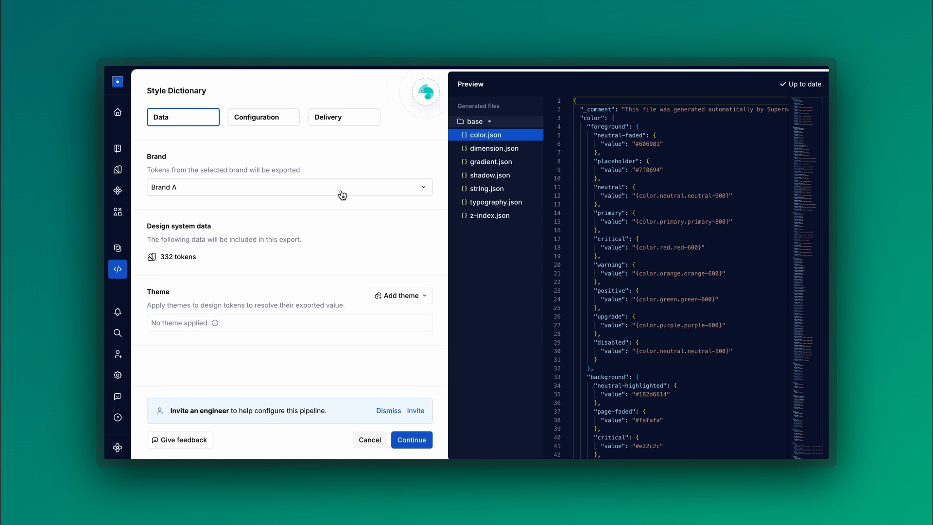
click(342, 189)
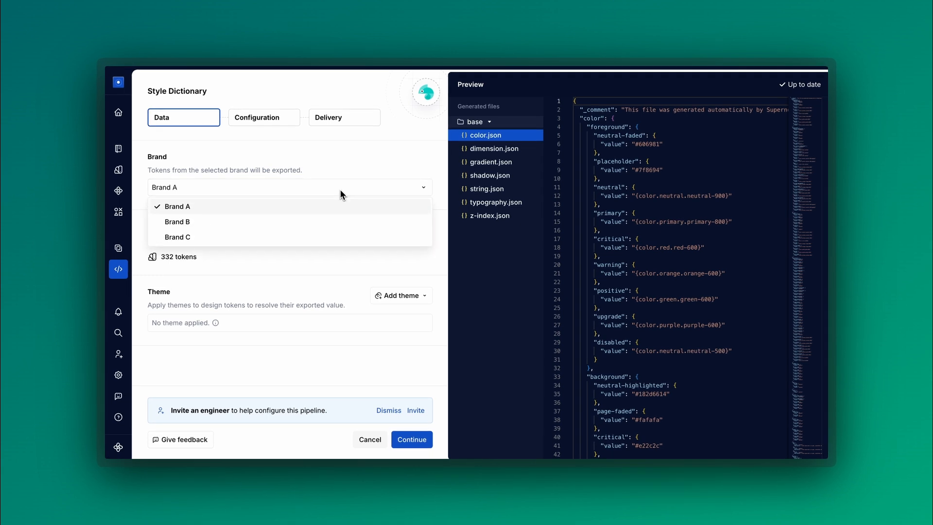
click(337, 223)
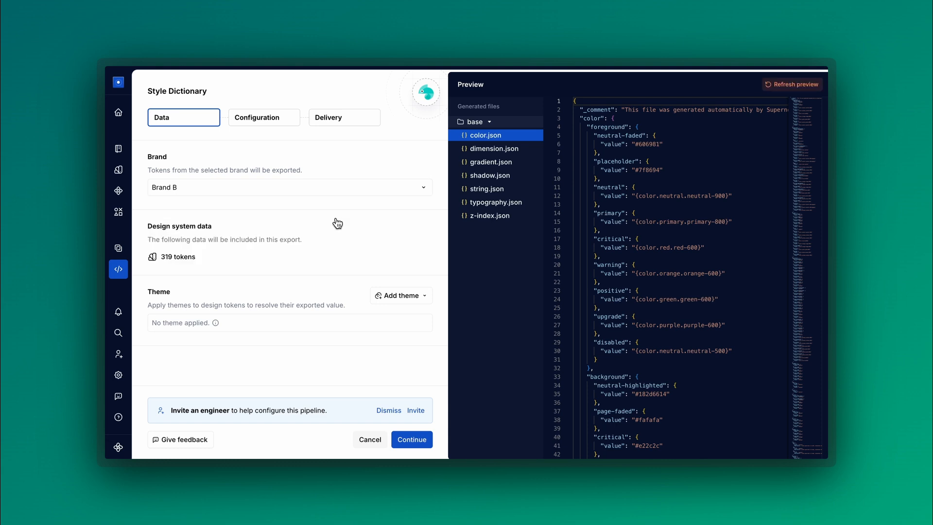
- Apply both the Dark and Light themes to the export
click(398, 296)
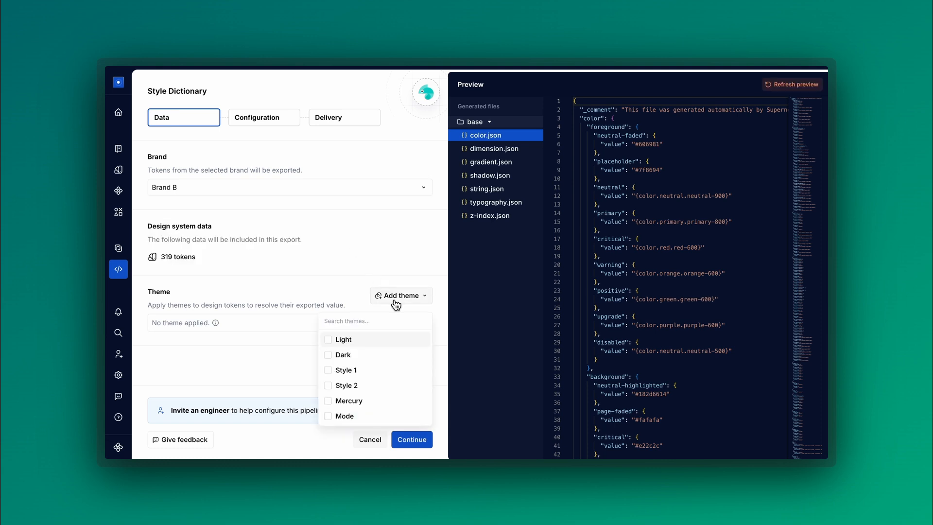
click(389, 357)
click(386, 340)
click(398, 296)
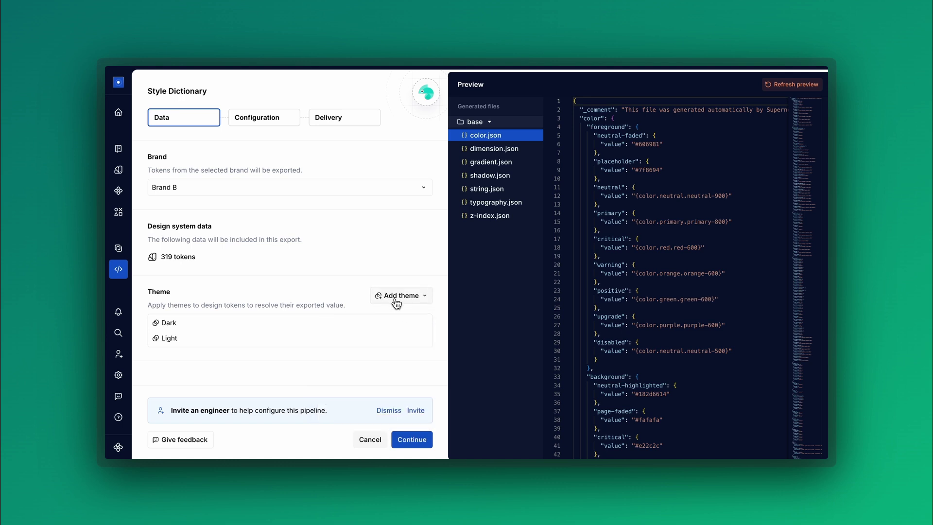
- Set token names to camel case and colour values to RGB (auto)
click(412, 439)
click(383, 178)
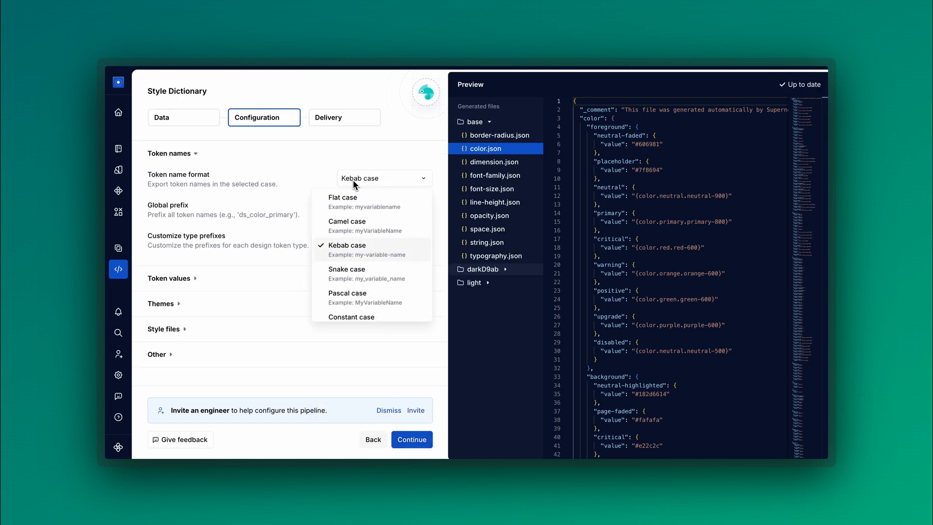
click(349, 225)
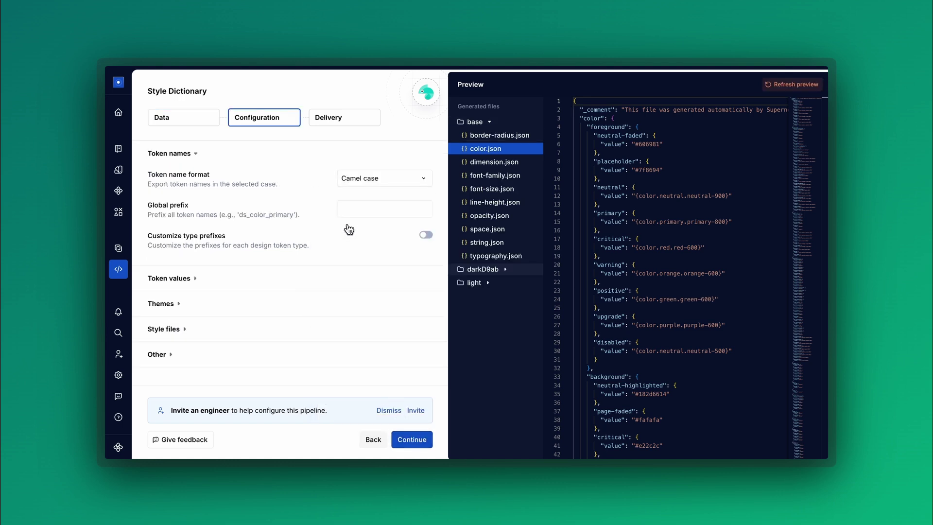
click(396, 278)
scroll(397, 280, down, 1)
click(387, 230)
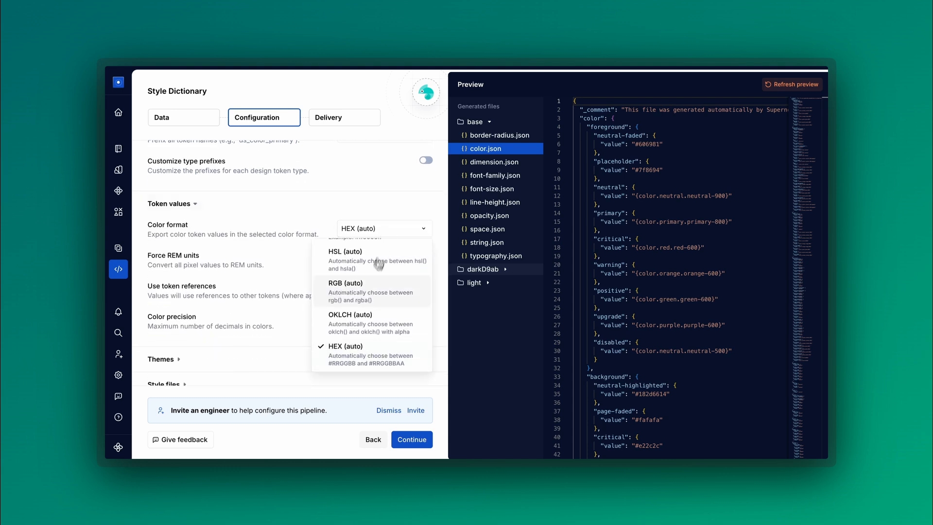
click(372, 292)
scroll(368, 312, down, 1)
- Review the theme, style file and miscellaneous settings, then regenerate the preview
click(368, 320)
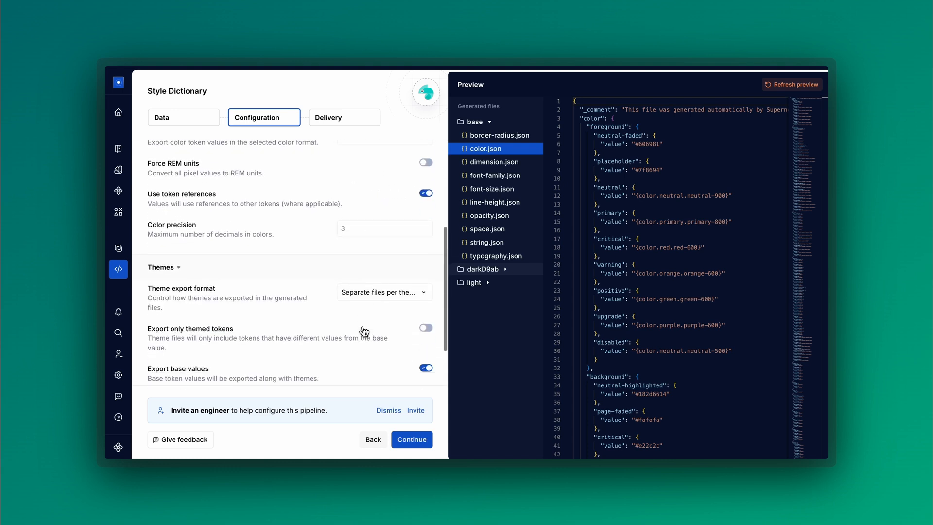
scroll(365, 325, down, 1)
click(361, 364)
scroll(357, 343, down, 1)
scroll(357, 342, down, 1)
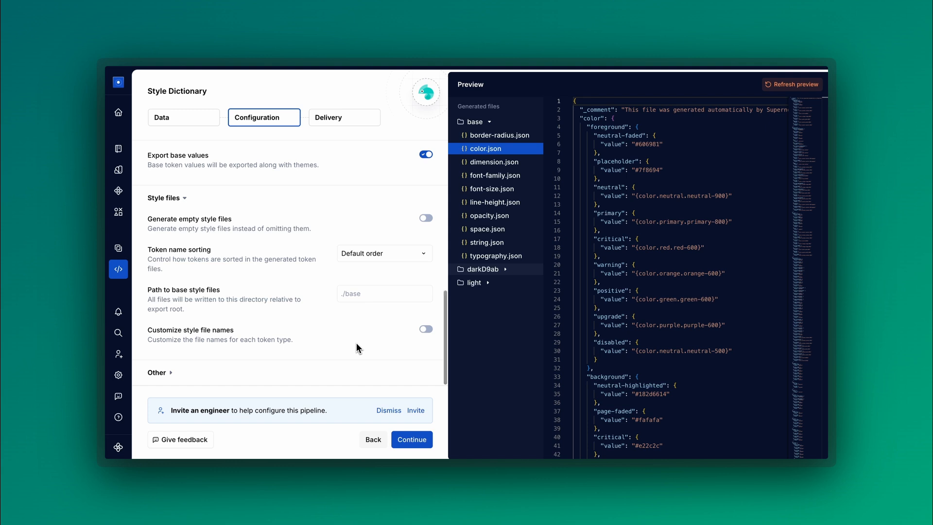
click(354, 358)
scroll(350, 364, down, 2)
click(425, 255)
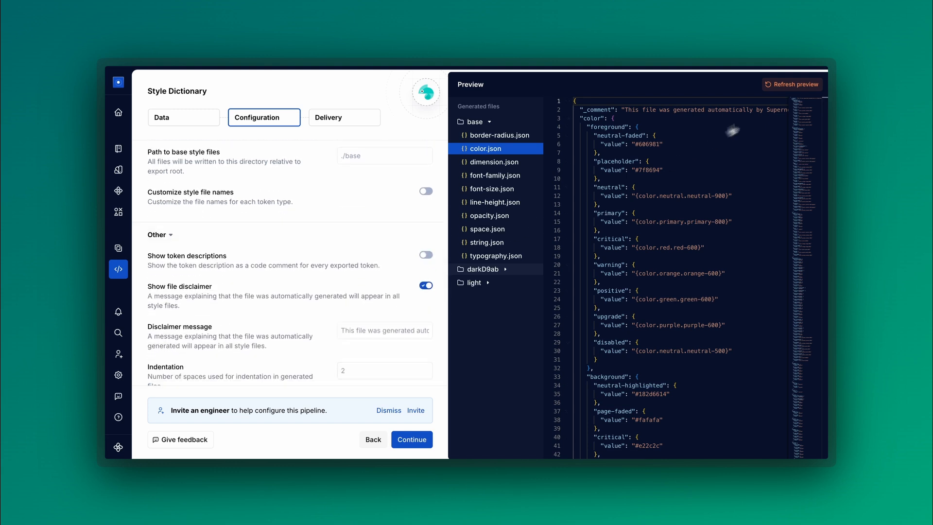
click(791, 85)
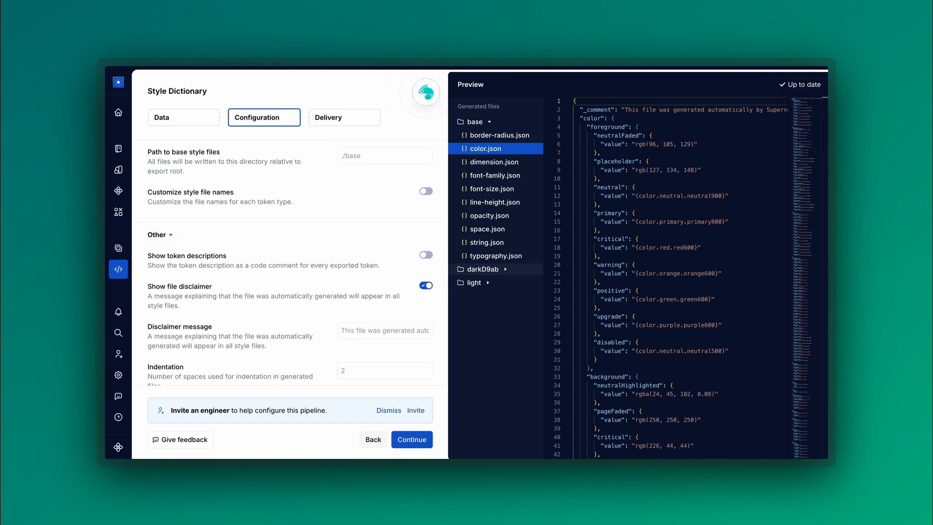
- Review the pipeline trigger events: version released, any data change, manual only
click(334, 123)
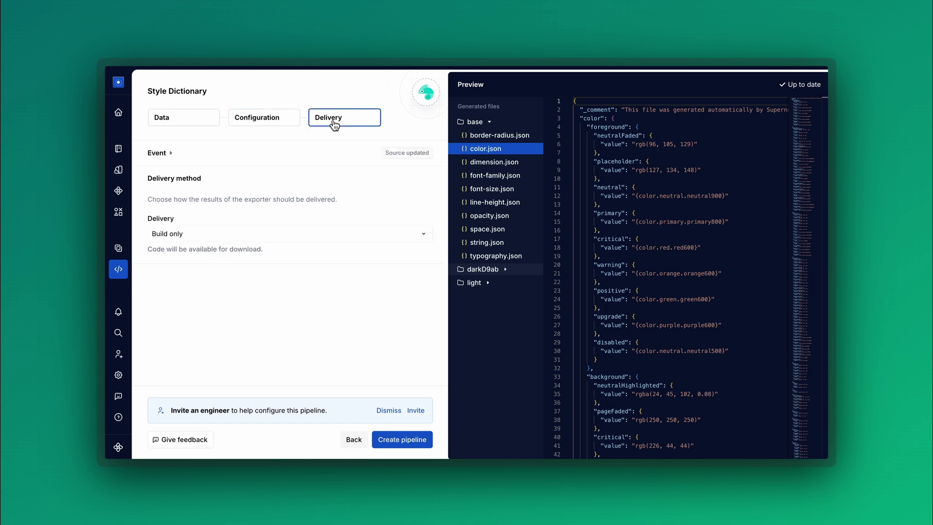
click(174, 155)
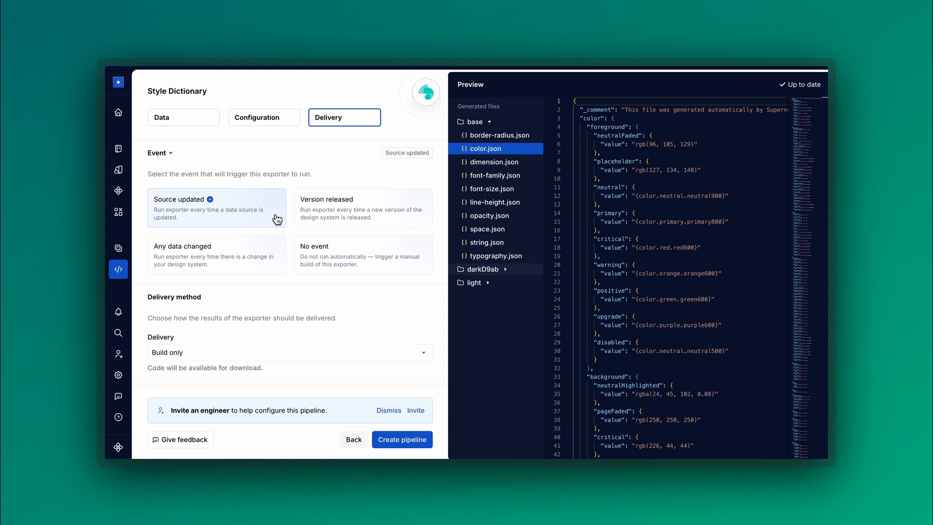
click(403, 221)
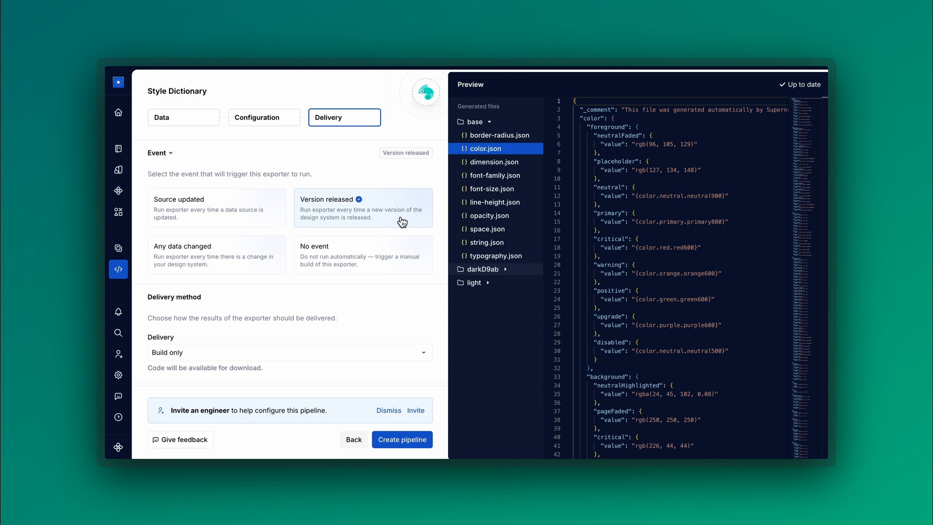
click(264, 269)
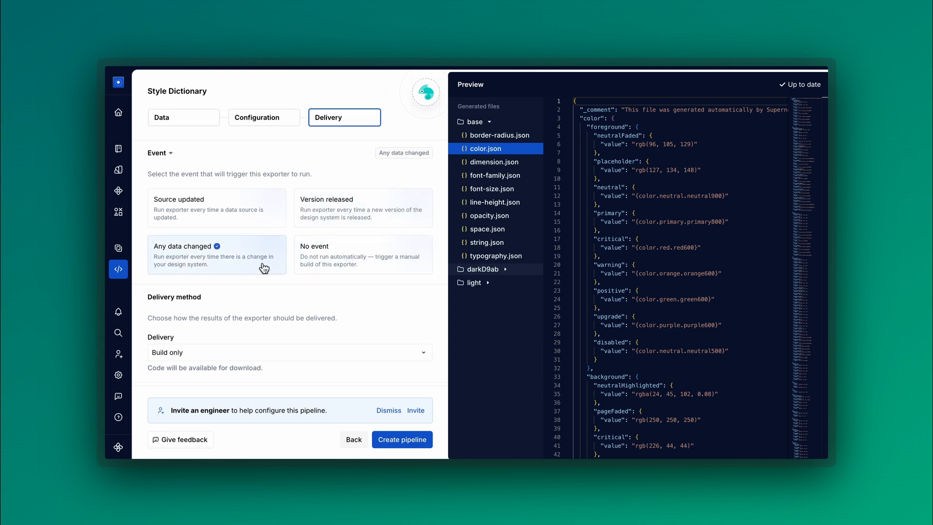
click(306, 268)
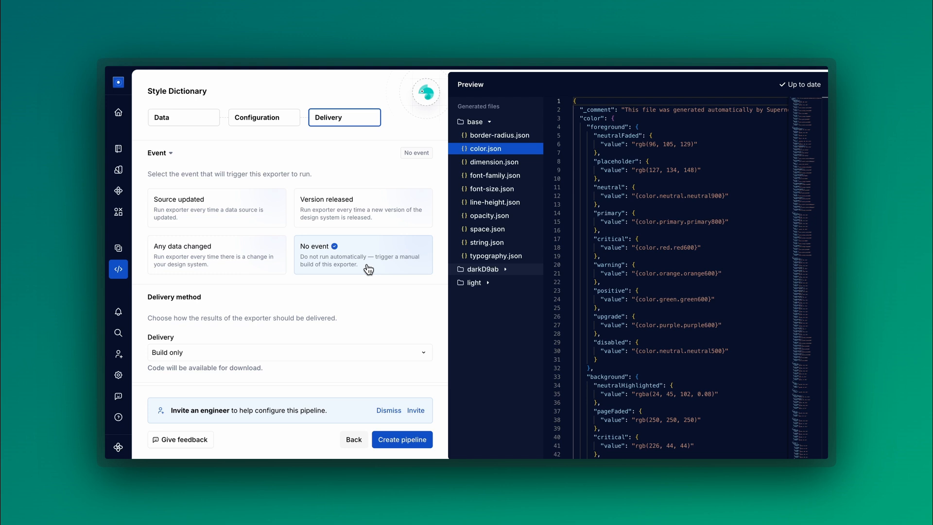
- Deliver the pipeline output as a GitHub pull request
click(298, 357)
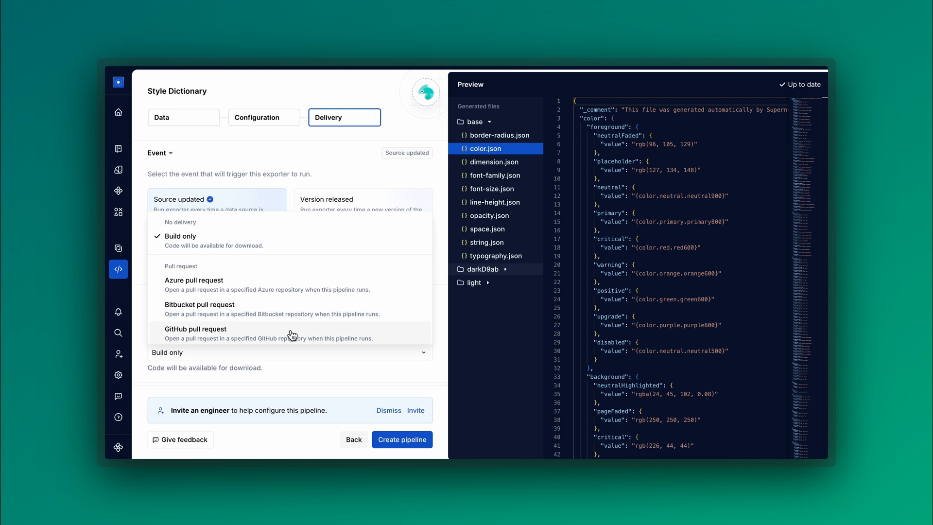
click(292, 334)
scroll(292, 334, down, 3)
text(s)
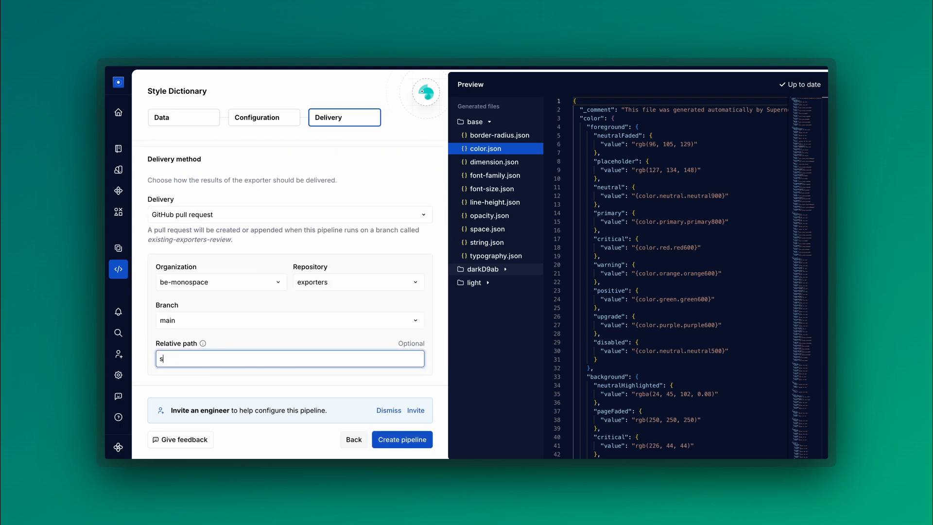
text(upernova)
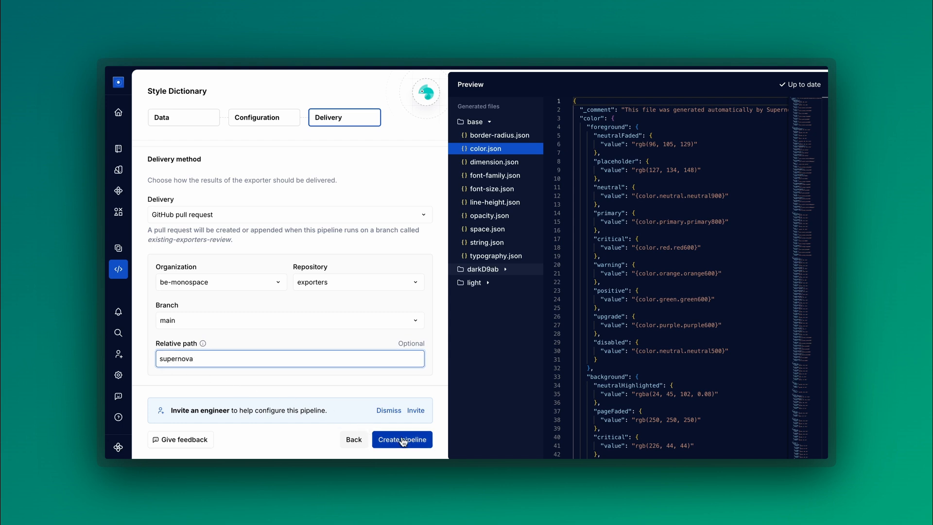
- Create the pipeline and view the GitHub pull request its first build opened
click(403, 440)
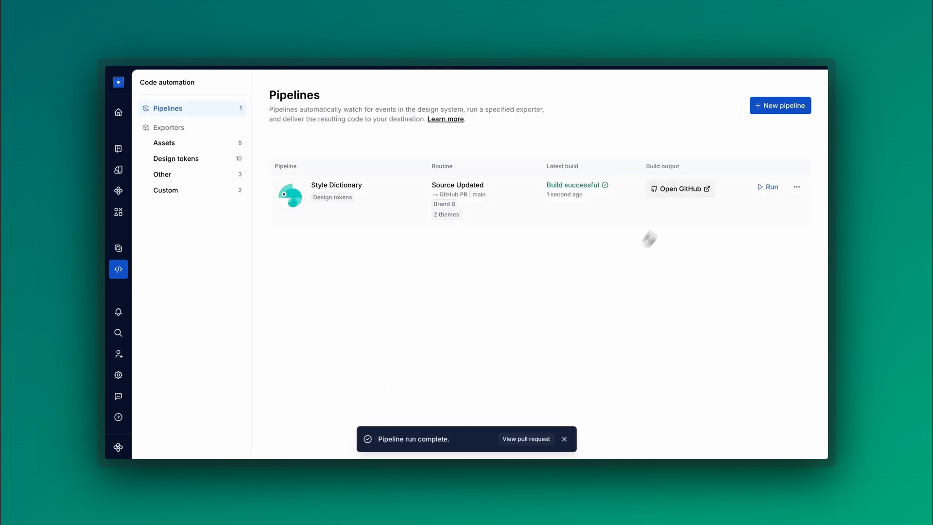
click(454, 163)
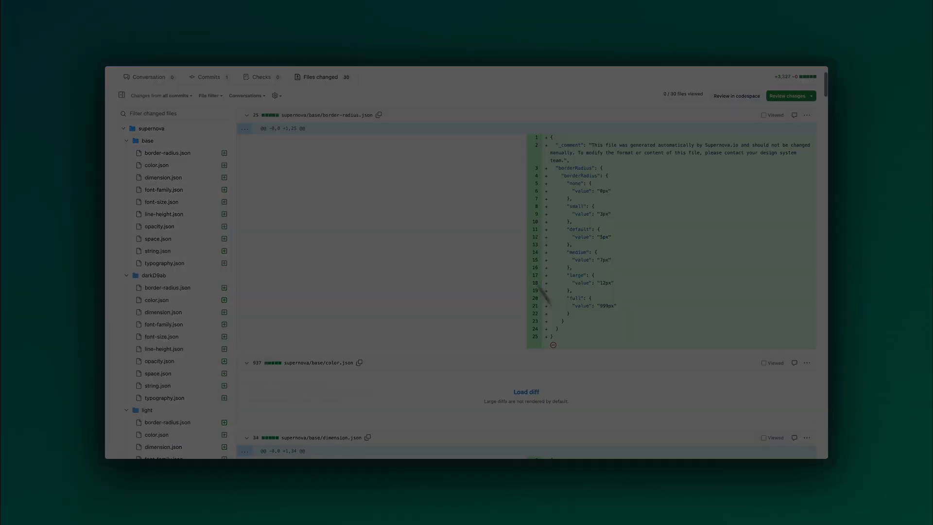